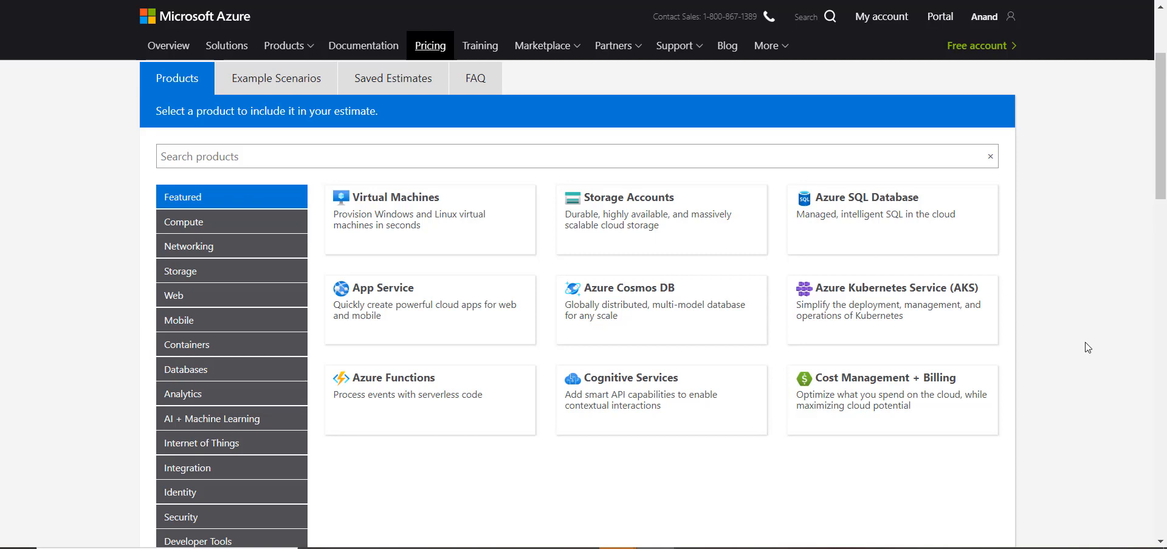
- Add the featured products Virtual Machines, Azure SQL Database and Storage Accounts to the estimate
{"action": "scroll", "coordinate": [1087, 348], "scroll_direction": "down", "scroll_amount": 1}
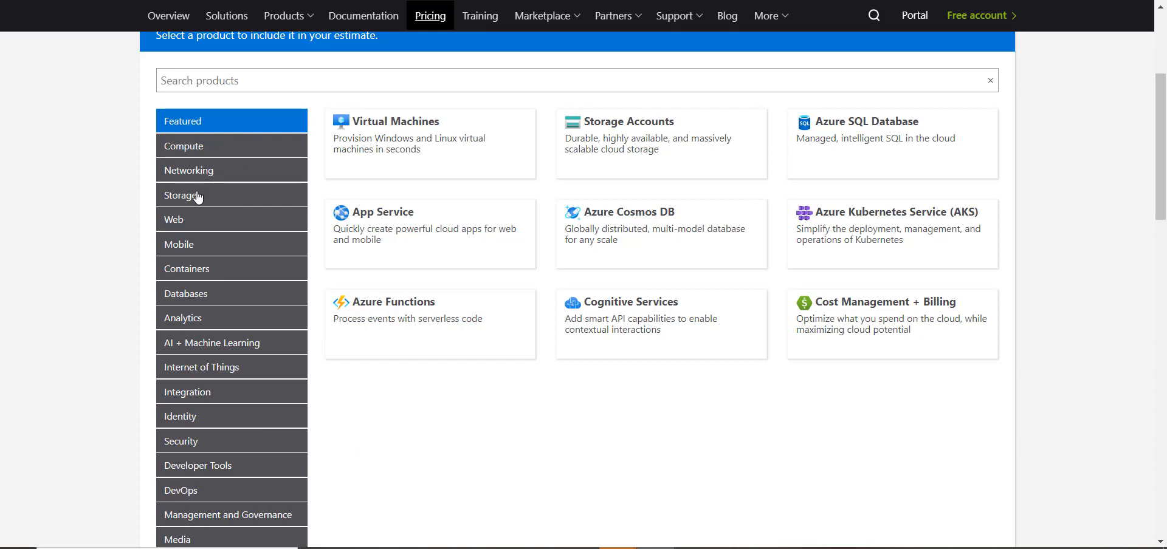
{"action": "scroll", "coordinate": [234, 304], "scroll_direction": "down", "scroll_amount": 3}
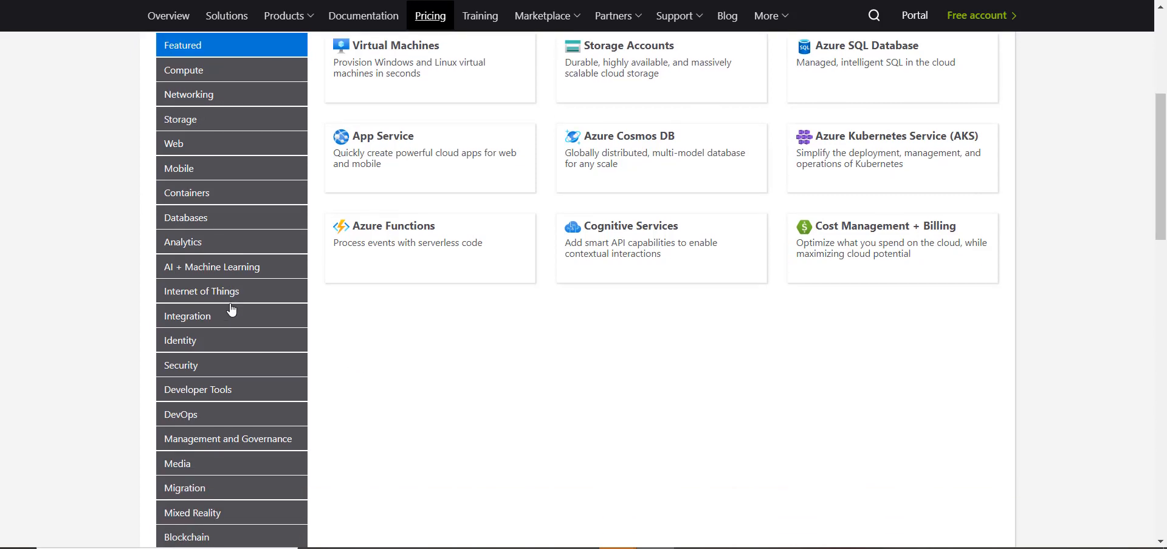
{"action": "scroll", "coordinate": [334, 367], "scroll_direction": "up", "scroll_amount": 3}
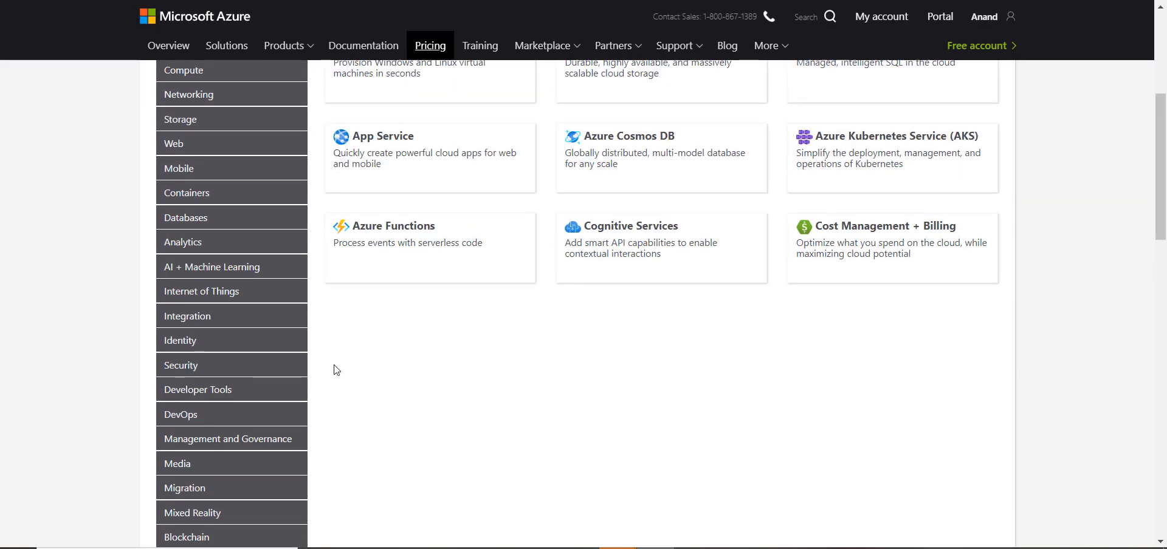
{"action": "scroll", "coordinate": [341, 398], "scroll_direction": "up", "scroll_amount": 1}
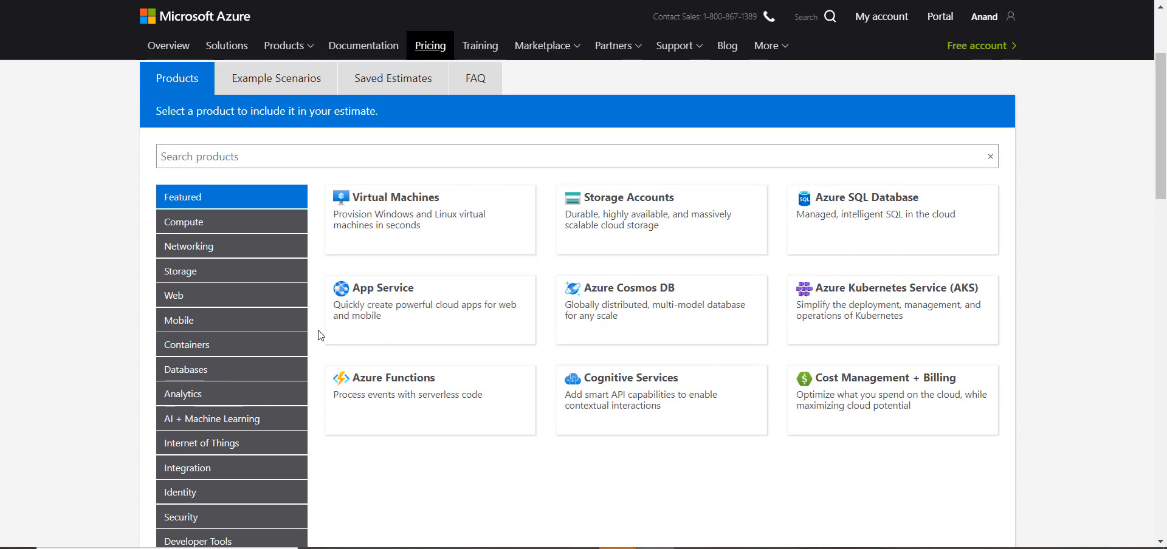
{"action": "left_click", "coordinate": [452, 222]}
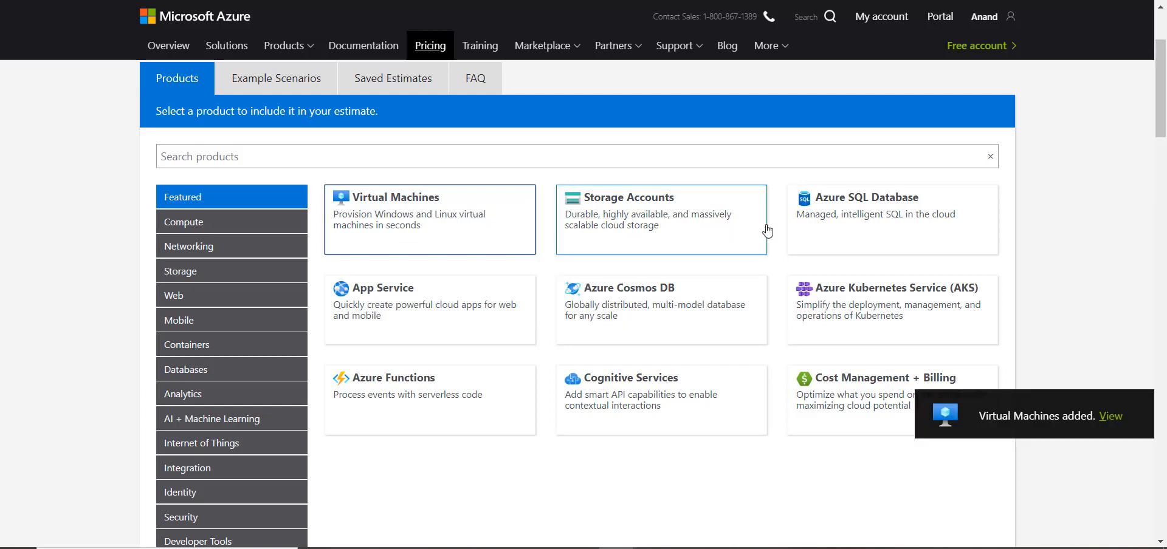
{"action": "left_click", "coordinate": [869, 222]}
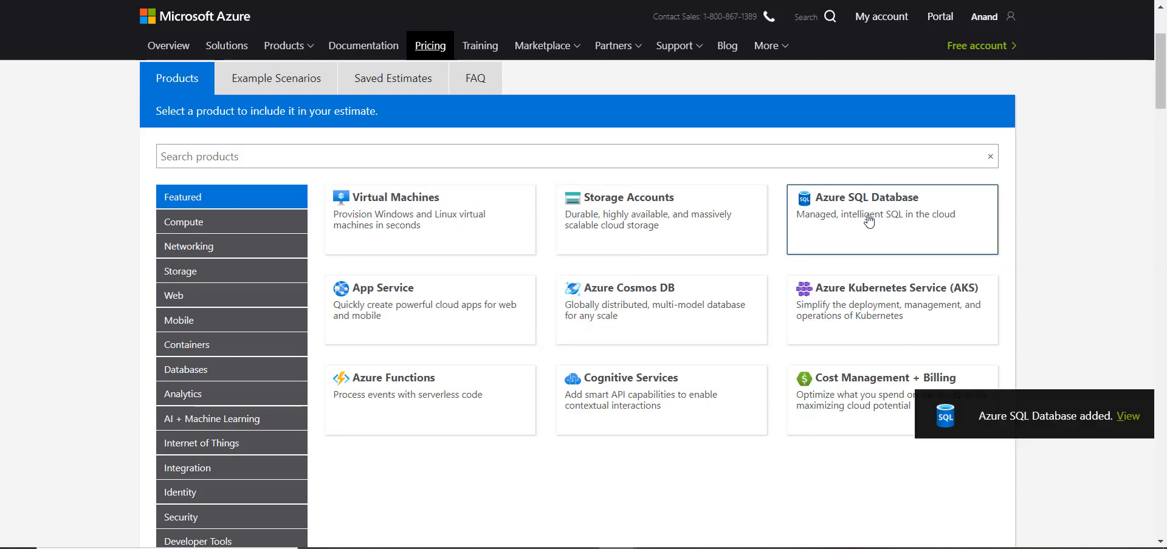
{"action": "left_click", "coordinate": [639, 224]}
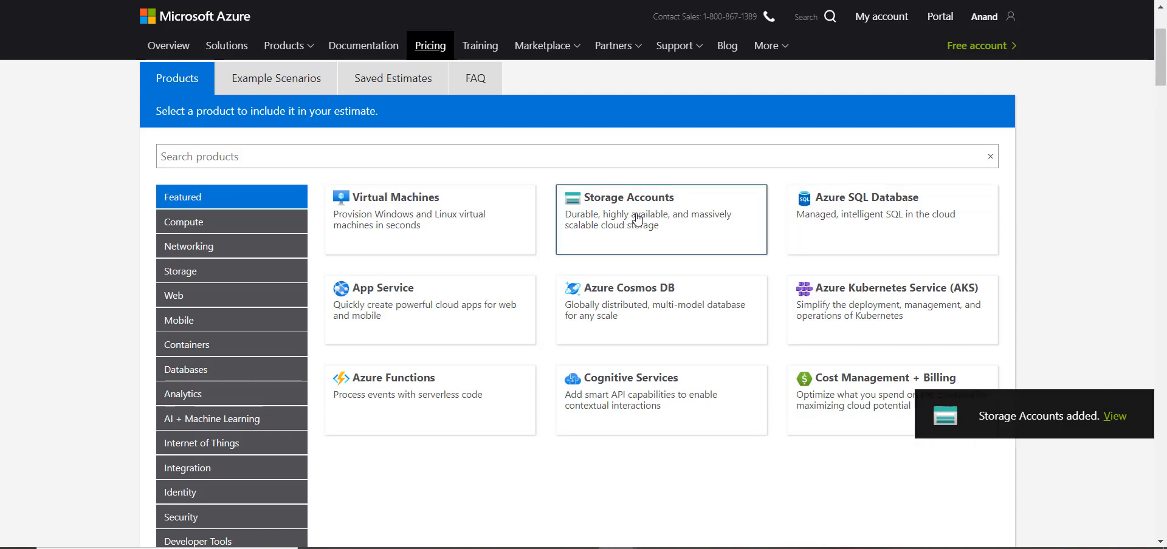
- Set the region of the Virtual Machines item in the estimate to East US
{"action": "scroll", "coordinate": [1068, 318], "scroll_direction": "down", "scroll_amount": 10}
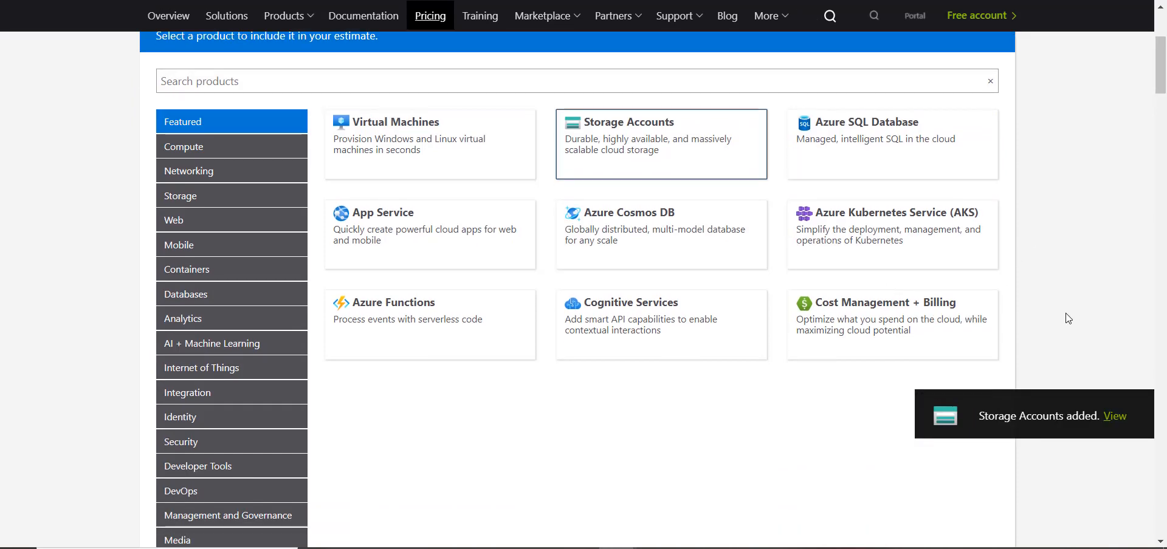
{"action": "scroll", "coordinate": [1069, 319], "scroll_direction": "down", "scroll_amount": 2}
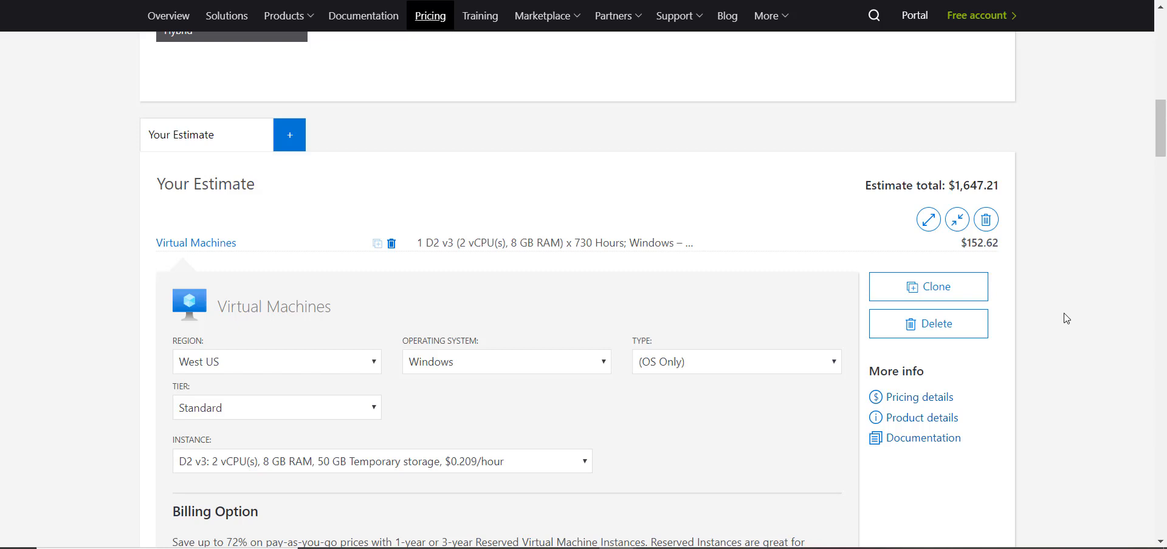
{"action": "scroll", "coordinate": [1066, 319], "scroll_direction": "down", "scroll_amount": 1}
{"action": "scroll", "coordinate": [1065, 318], "scroll_direction": "down", "scroll_amount": 1}
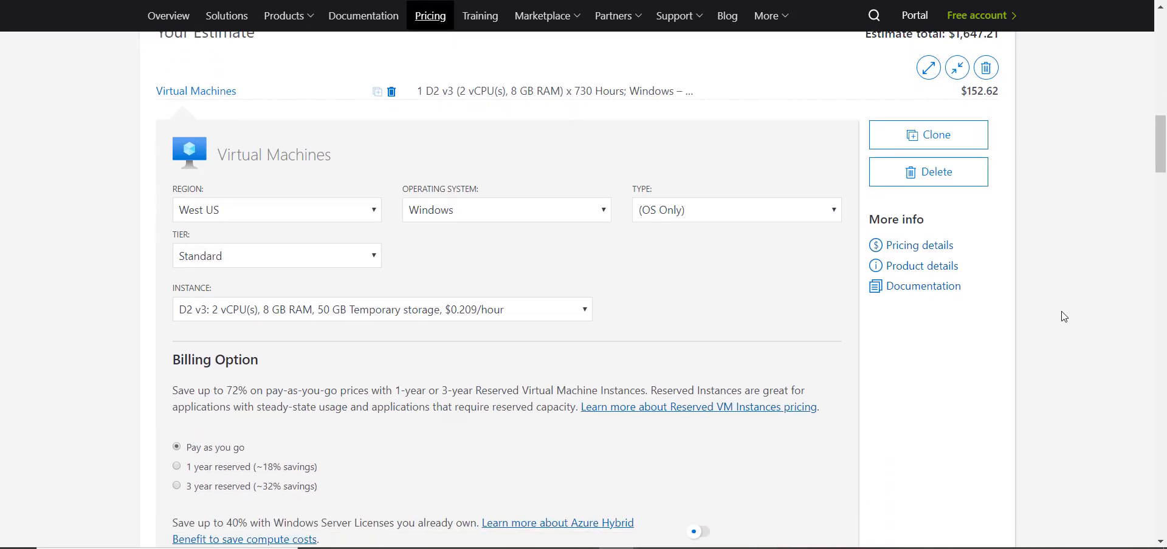
{"action": "left_click", "coordinate": [365, 219]}
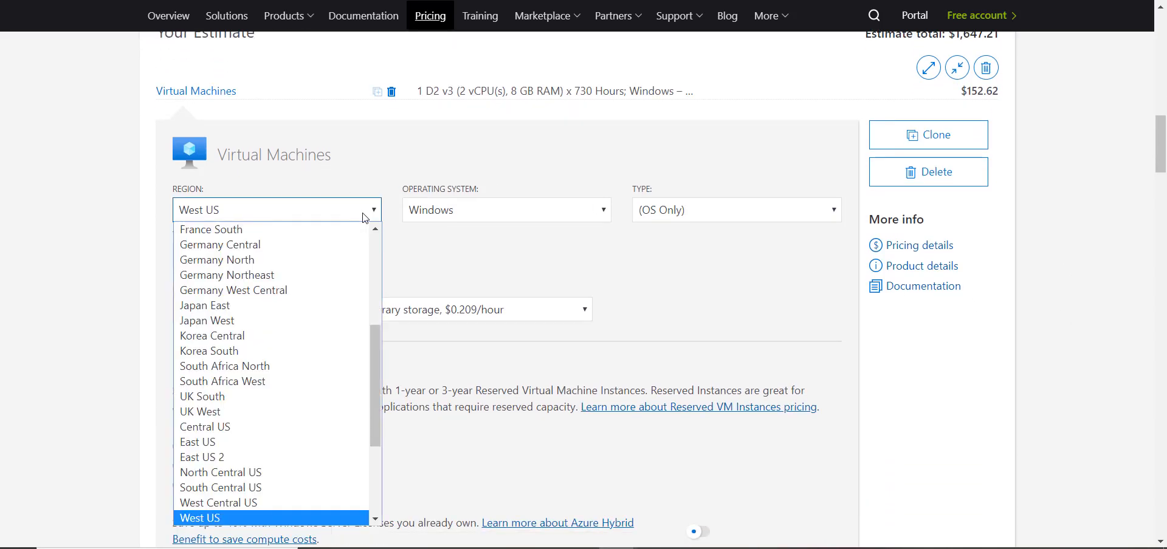
{"action": "key", "text": "Home"}
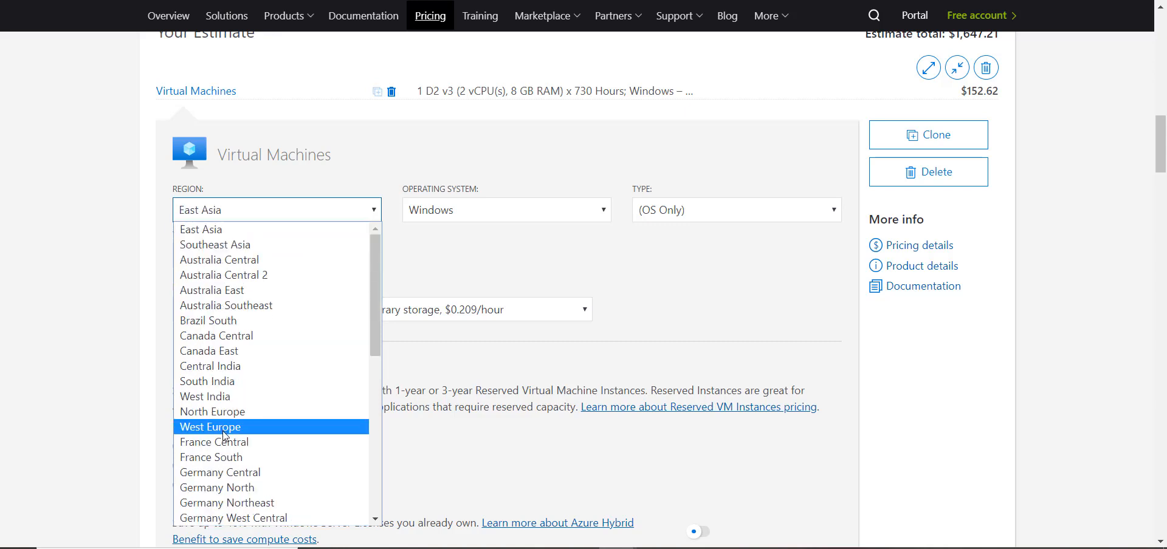
{"action": "scroll", "coordinate": [260, 445], "scroll_direction": "down", "scroll_amount": 2}
{"action": "scroll", "coordinate": [260, 445], "scroll_direction": "up", "scroll_amount": 2}
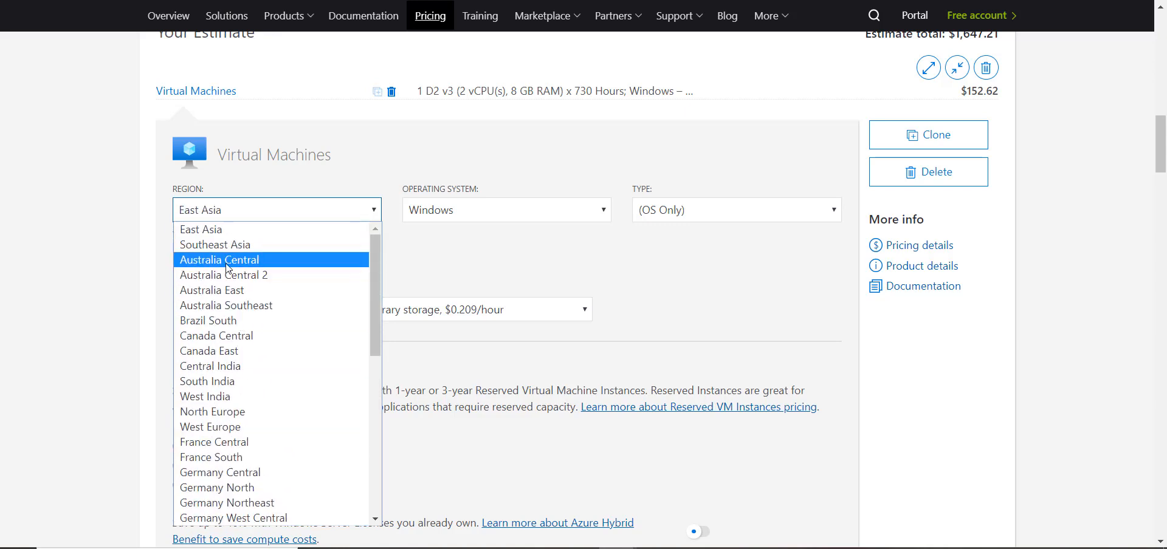
{"action": "left_click_drag", "start_coordinate": [377, 272], "coordinate": [374, 373]}
{"action": "left_click", "coordinate": [241, 406]}
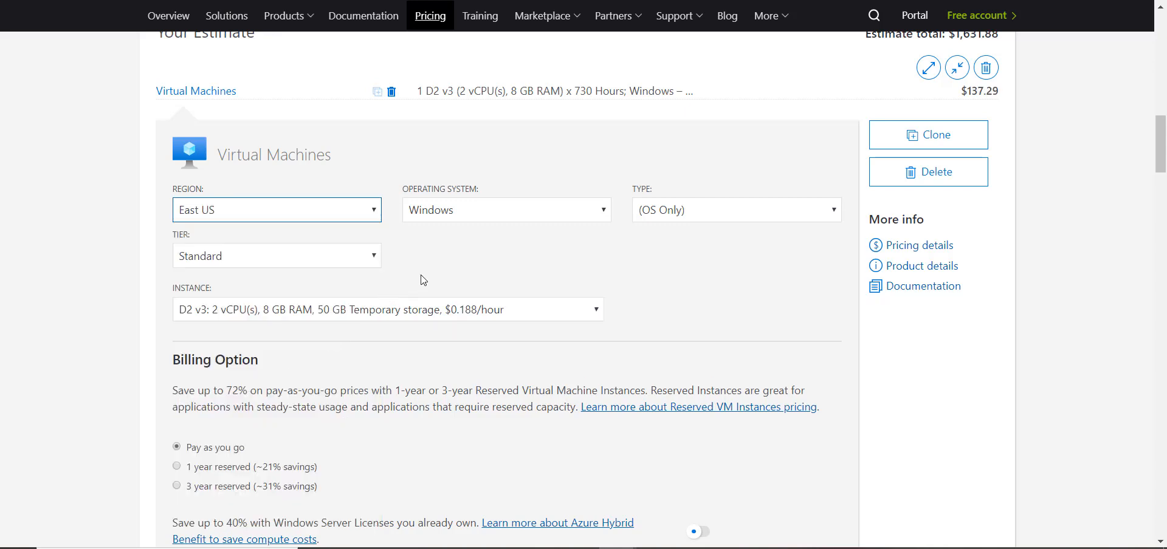
- Set the virtual machine's operating system to Linux and its type to CentOS
{"action": "left_click", "coordinate": [540, 215]}
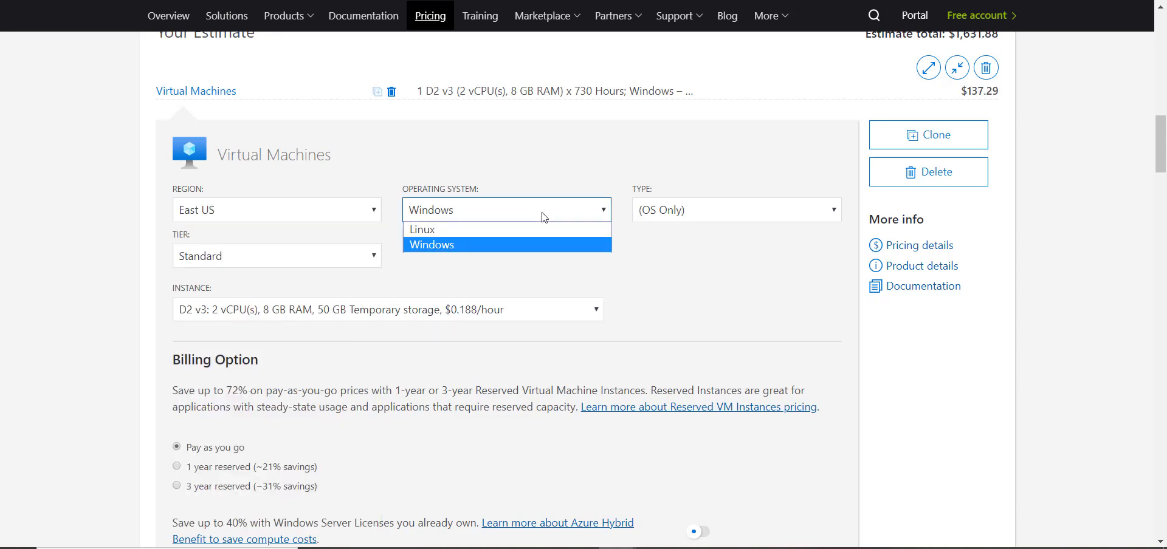
{"action": "left_click", "coordinate": [505, 225]}
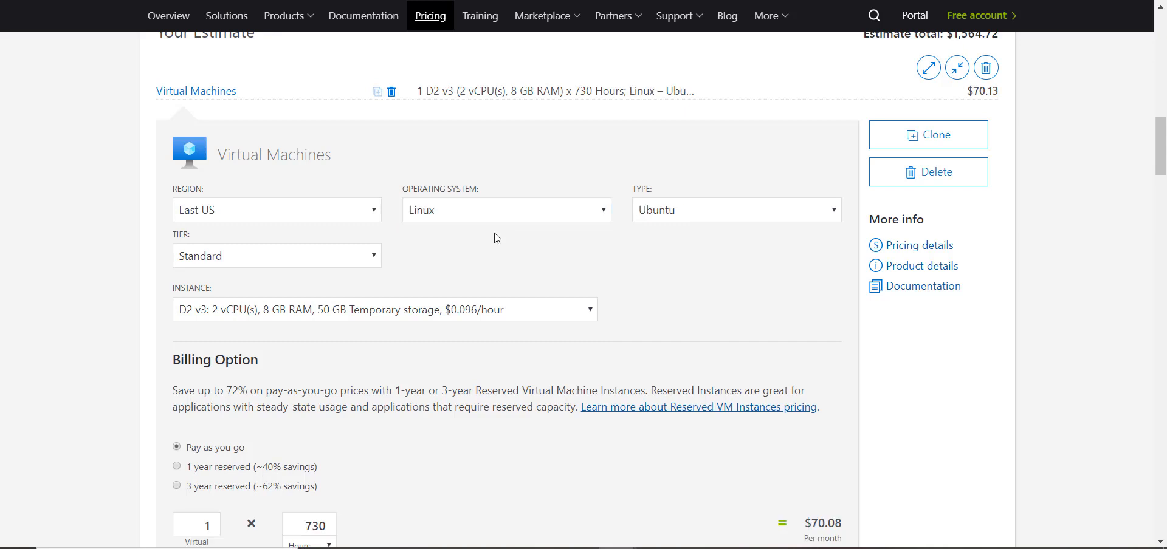
{"action": "left_click", "coordinate": [707, 211]}
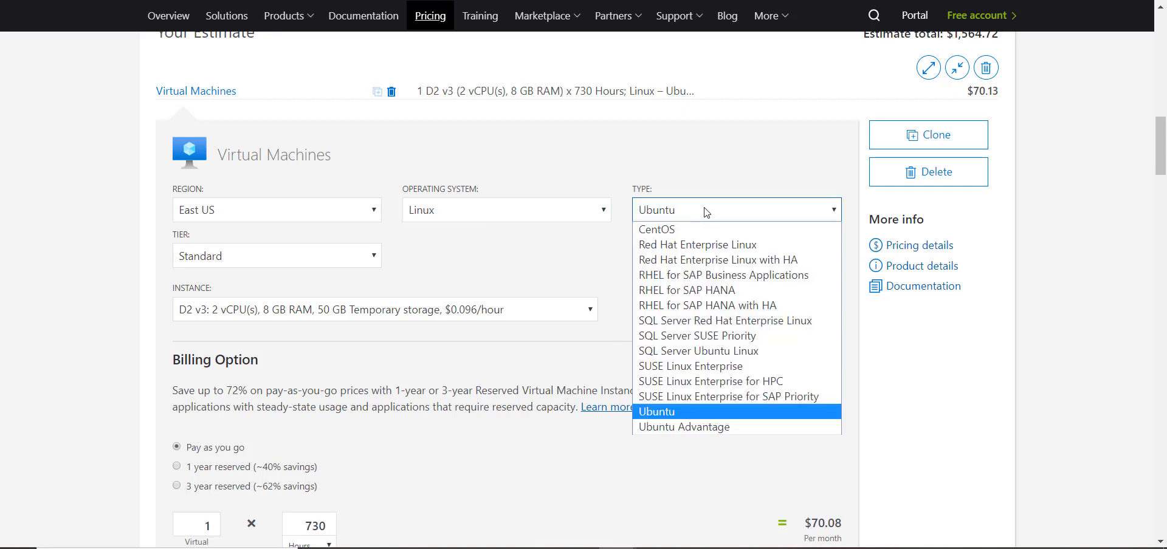
{"action": "left_click", "coordinate": [660, 231]}
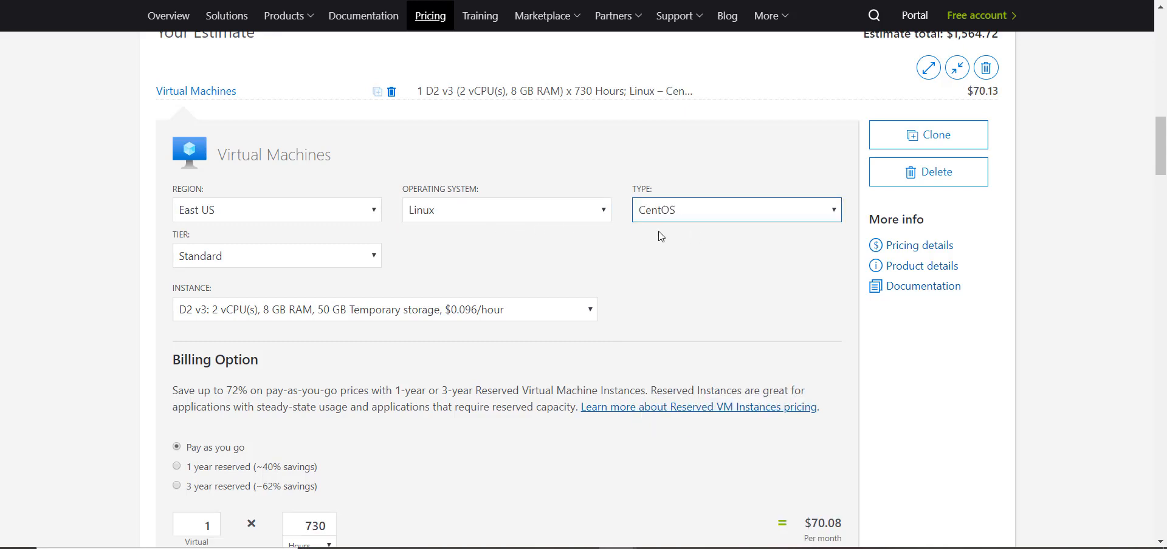
{"action": "left_click", "coordinate": [352, 263]}
{"action": "left_click", "coordinate": [351, 263]}
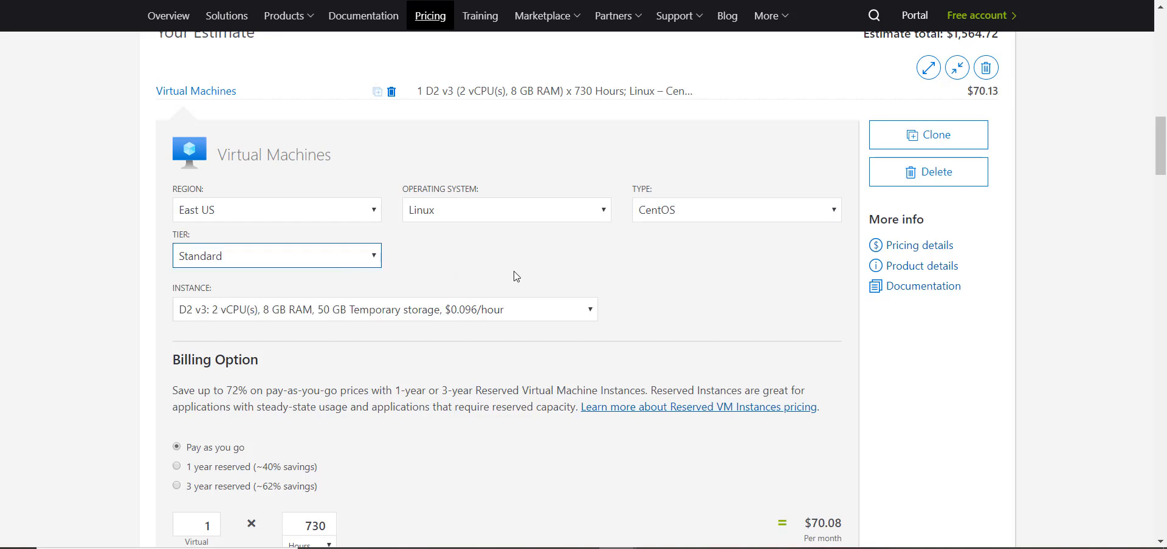
- Choose the DS1 v2 instance with 1 vCPU, 3.5 GB RAM and 7 GB temporary storage for the virtual machine
{"action": "scroll", "coordinate": [513, 273], "scroll_direction": "down", "scroll_amount": 1}
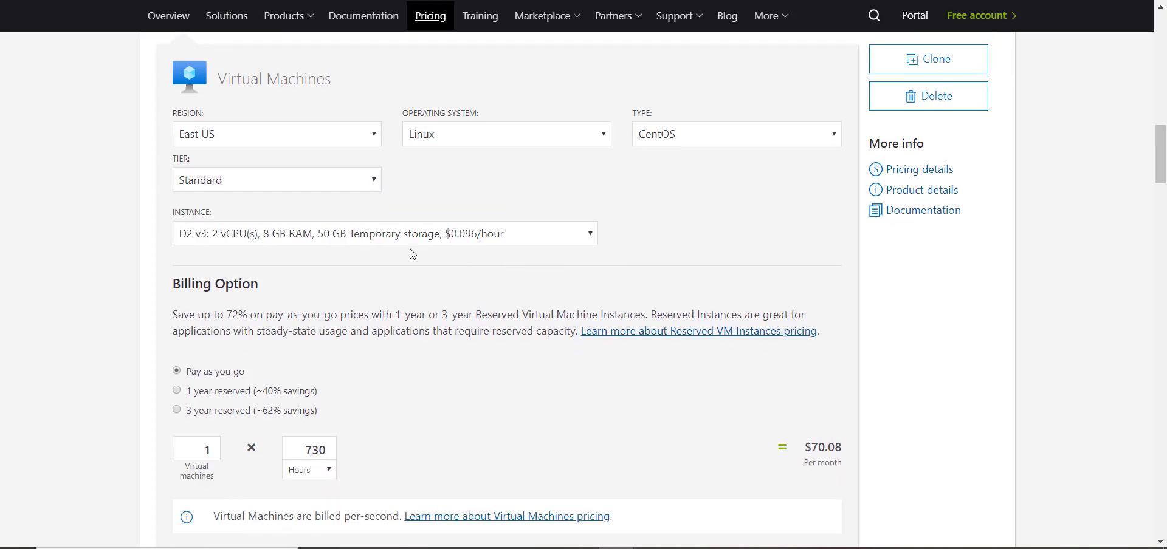
{"action": "left_click", "coordinate": [207, 243]}
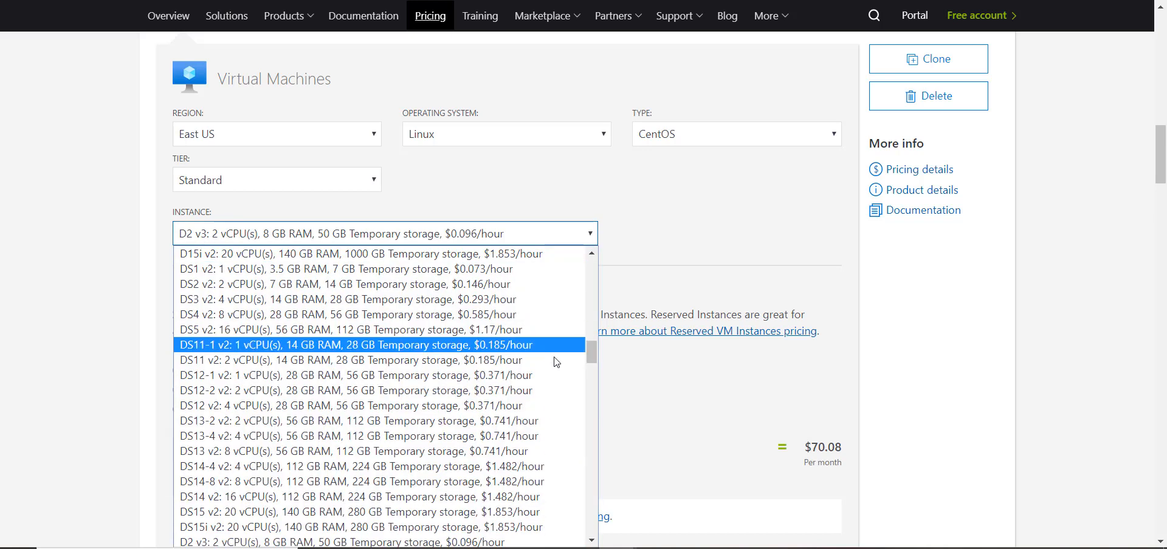
{"action": "left_click_drag", "start_coordinate": [587, 353], "coordinate": [587, 356]}
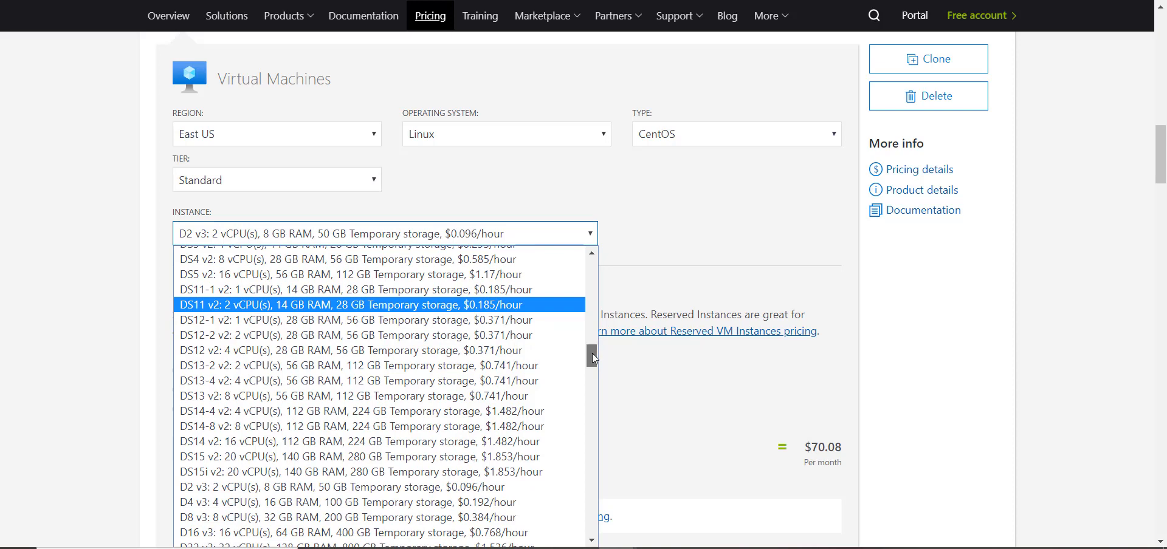
{"action": "left_click_drag", "start_coordinate": [593, 357], "coordinate": [595, 349]}
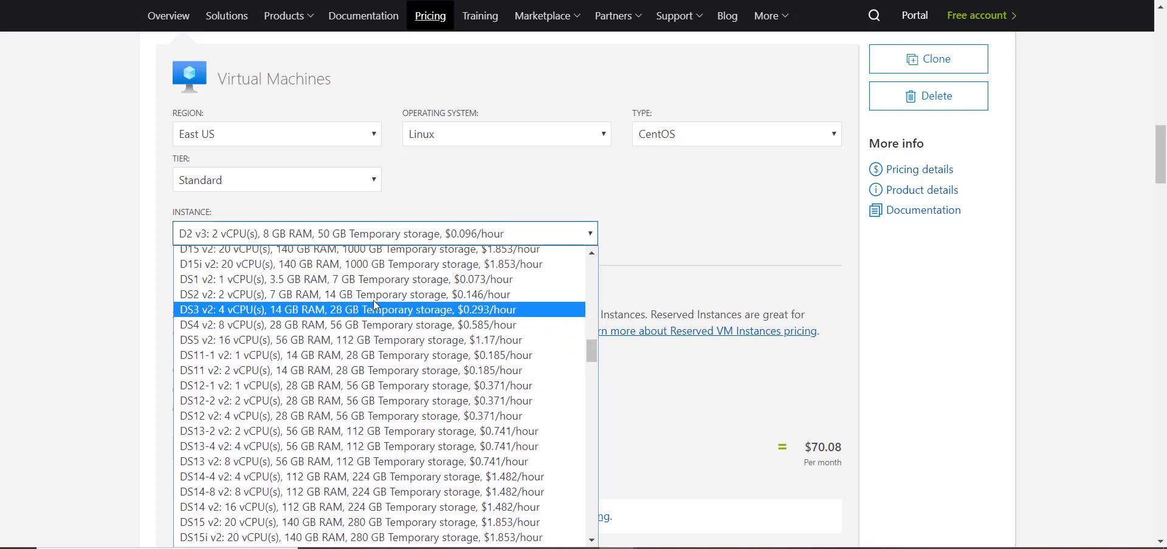
{"action": "left_click", "coordinate": [365, 285]}
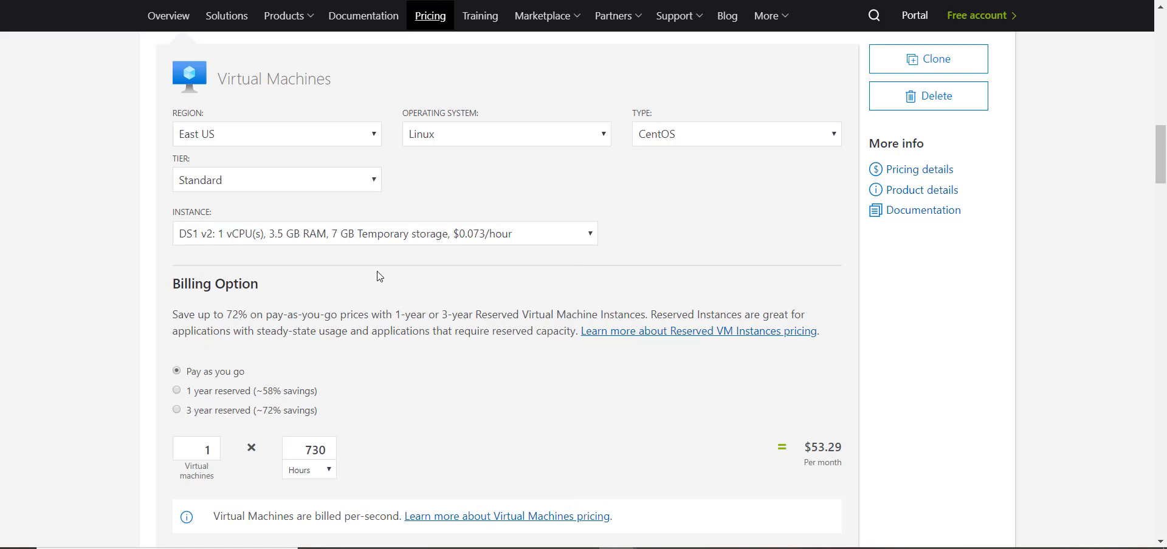
- Set the number of virtual machines to 2 under pay-as-you-go billing and check the estimate's cost
{"action": "scroll", "coordinate": [379, 277], "scroll_direction": "down", "scroll_amount": 3}
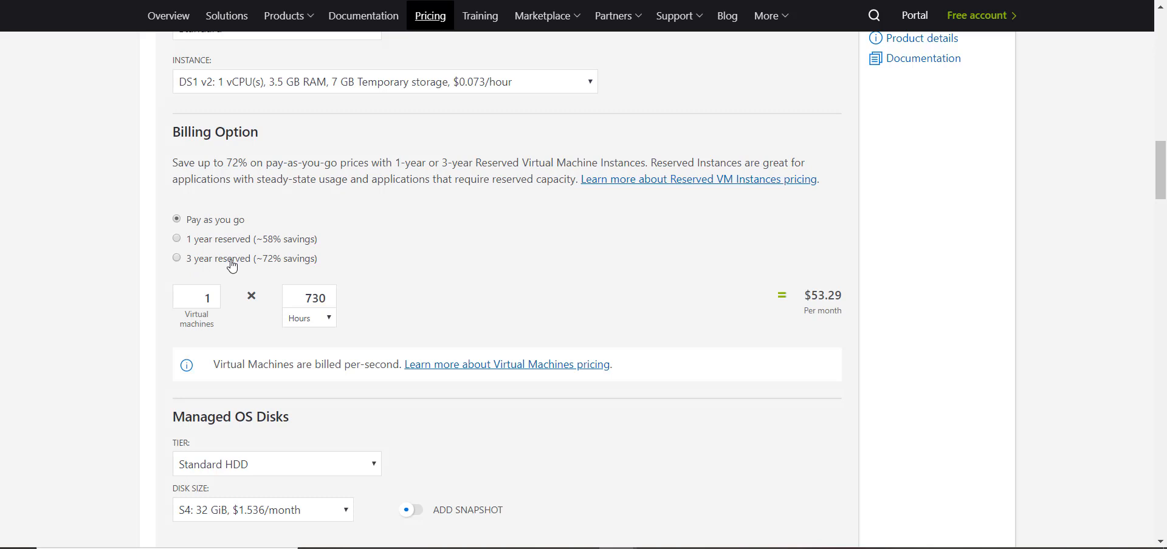
{"action": "scroll", "coordinate": [234, 266], "scroll_direction": "down", "scroll_amount": 1}
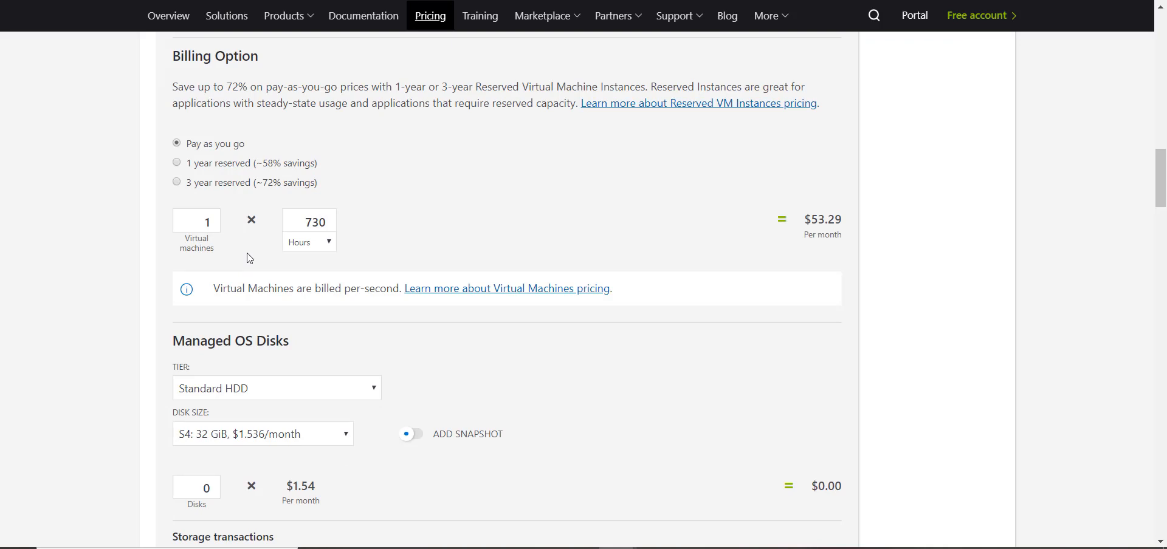
{"action": "double_click", "coordinate": [206, 222]}
{"action": "type", "text": "2"}
{"action": "key", "text": "Tab"}
{"action": "scroll", "coordinate": [541, 248], "scroll_direction": "up", "scroll_amount": 17}
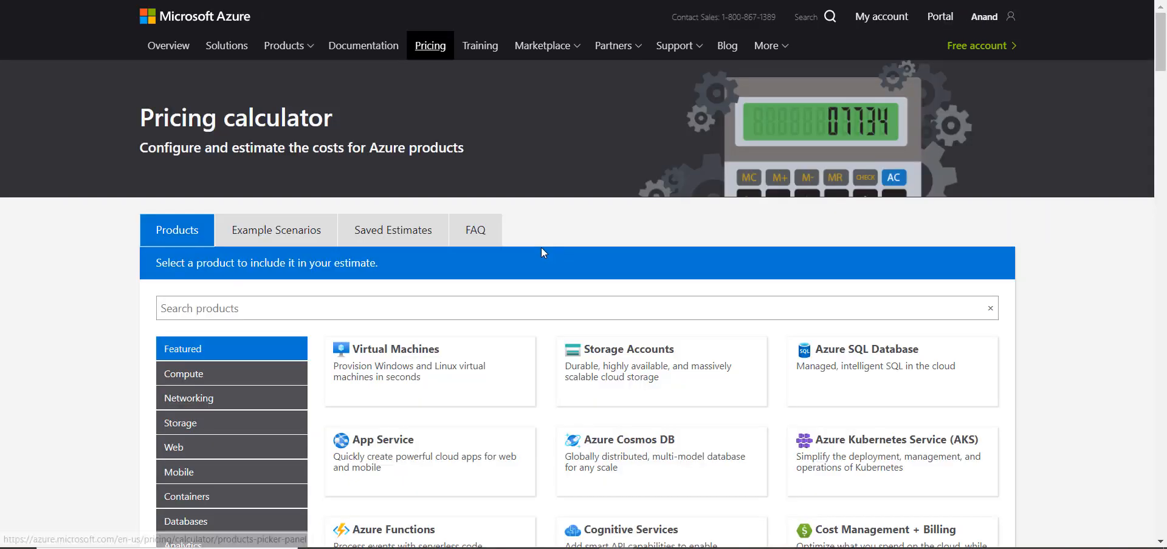
{"action": "scroll", "coordinate": [598, 262], "scroll_direction": "down", "scroll_amount": 8}
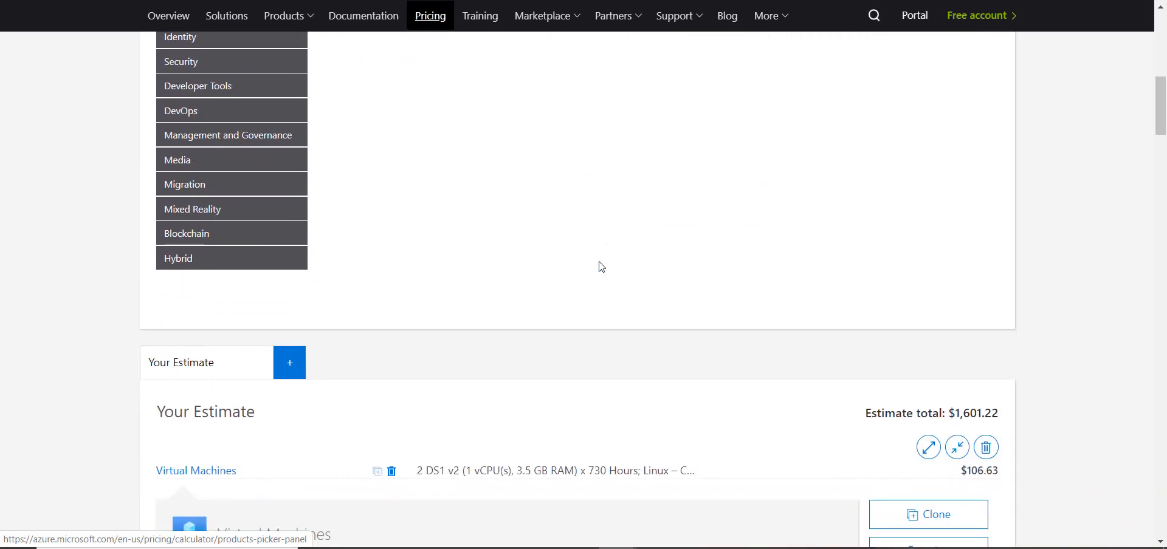
{"action": "scroll", "coordinate": [599, 266], "scroll_direction": "down", "scroll_amount": 3}
{"action": "scroll", "coordinate": [599, 266], "scroll_direction": "down", "scroll_amount": 6}
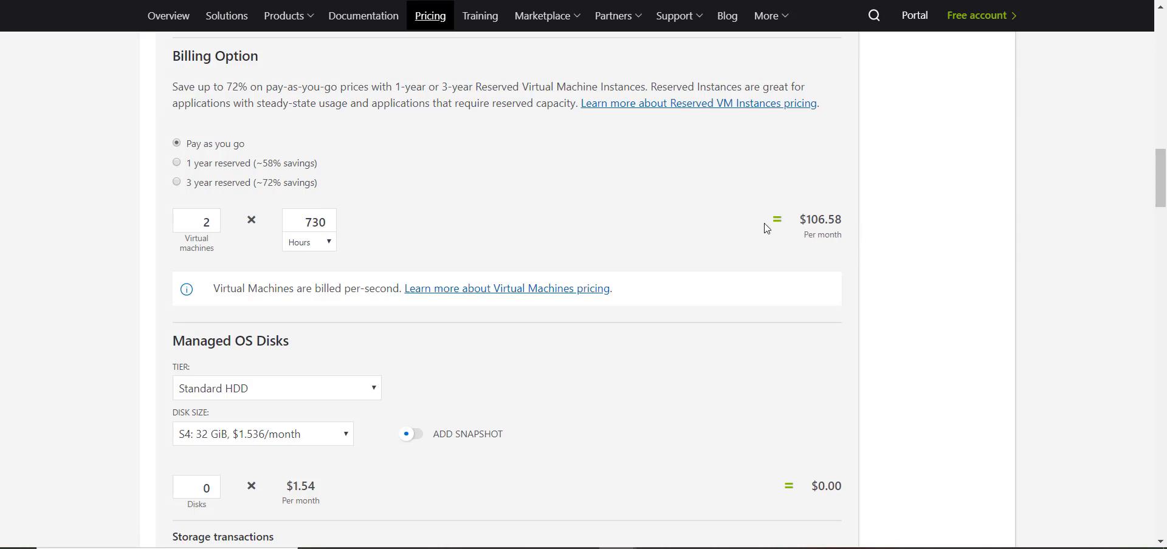
- Set the managed OS disks to the Premium SSD tier with 2 disks and review the virtual machines' cost
{"action": "scroll", "coordinate": [767, 228], "scroll_direction": "down", "scroll_amount": 4}
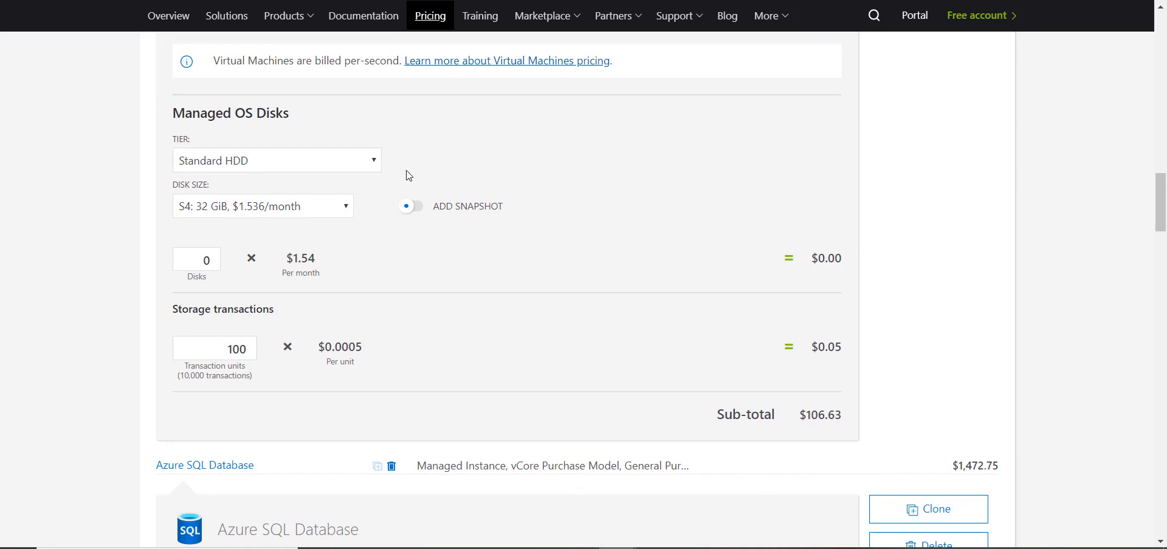
{"action": "left_click", "coordinate": [269, 162]}
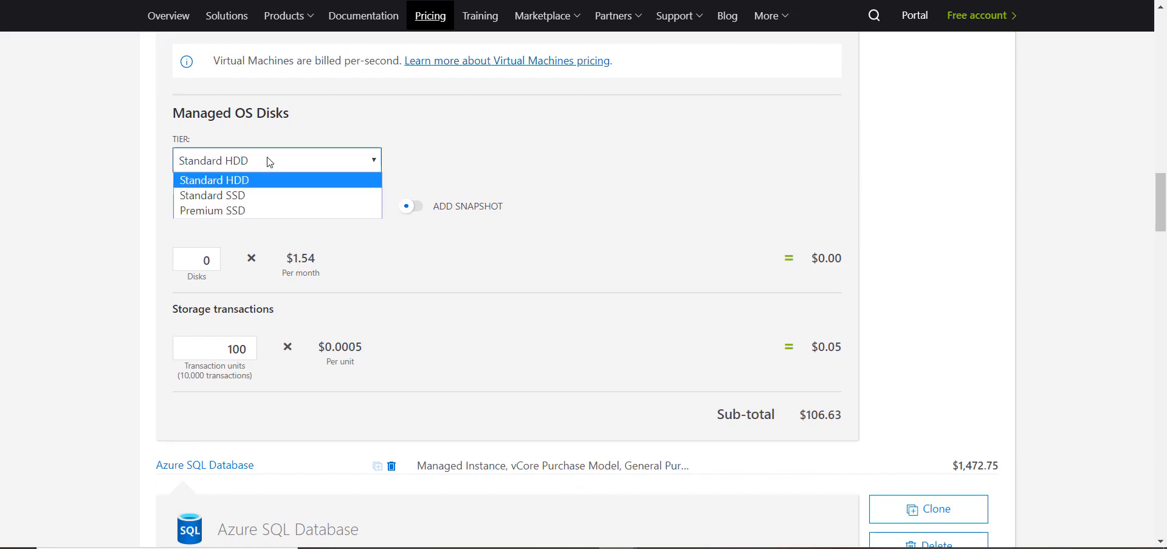
{"action": "left_click", "coordinate": [241, 210]}
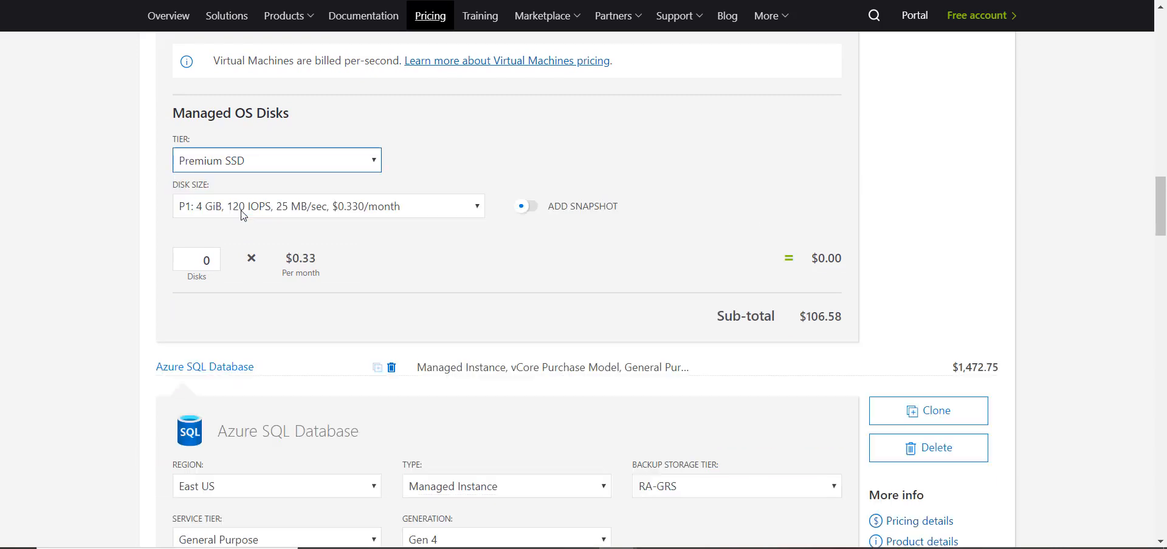
{"action": "double_click", "coordinate": [193, 259]}
{"action": "type", "text": "2"}
{"action": "scroll", "coordinate": [521, 255], "scroll_direction": "up", "scroll_amount": 10}
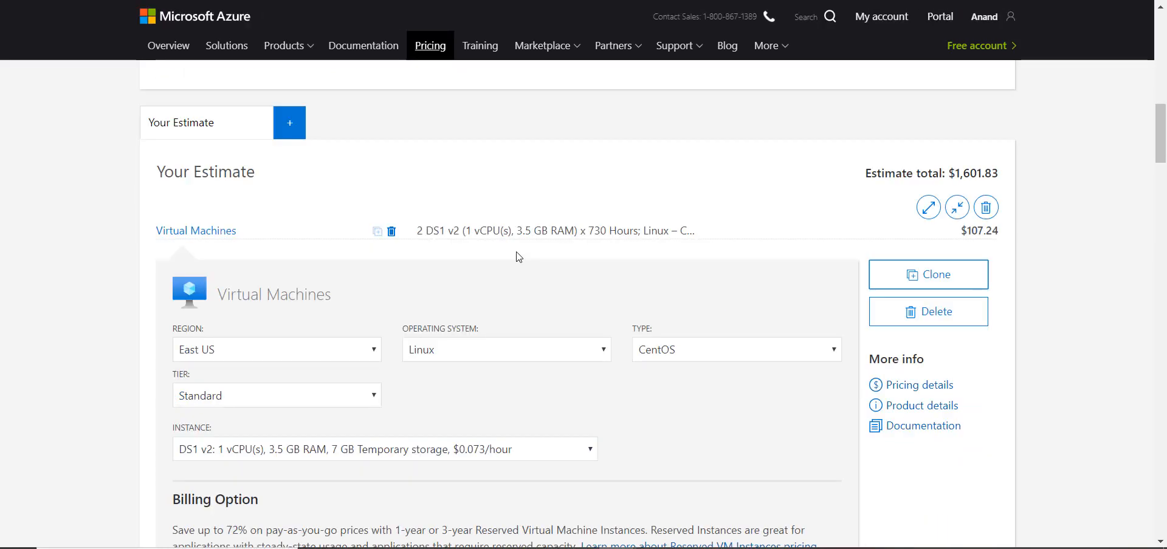
{"action": "scroll", "coordinate": [516, 255], "scroll_direction": "down", "scroll_amount": 4}
{"action": "scroll", "coordinate": [516, 256], "scroll_direction": "down", "scroll_amount": 4}
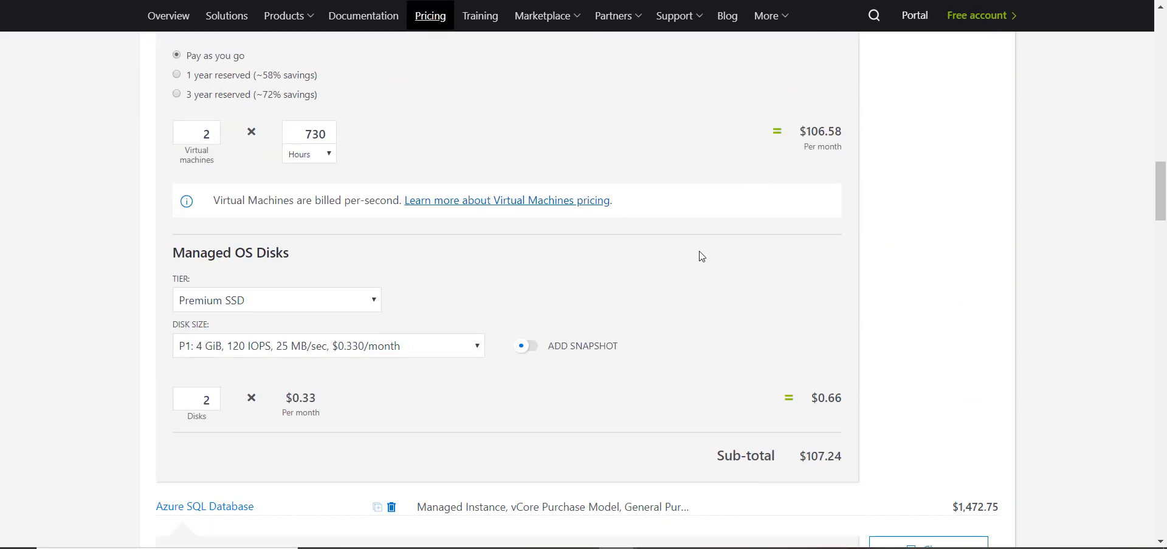
{"action": "scroll", "coordinate": [760, 261], "scroll_direction": "down", "scroll_amount": 2}
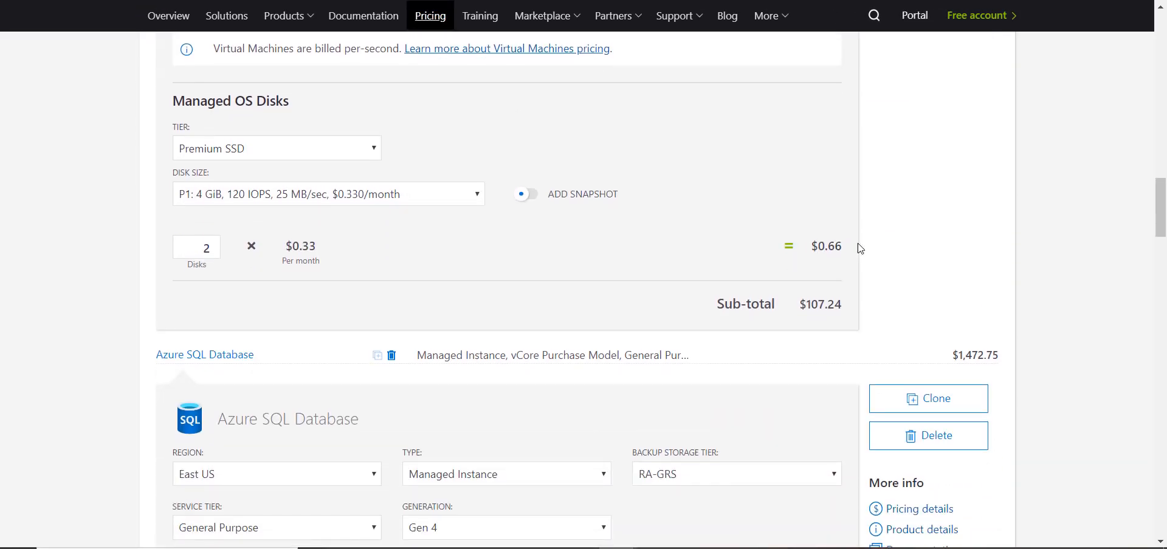
- Review the Premium SSD disk sizes available for the managed OS disks and check the snapshot option
{"action": "left_click", "coordinate": [398, 195]}
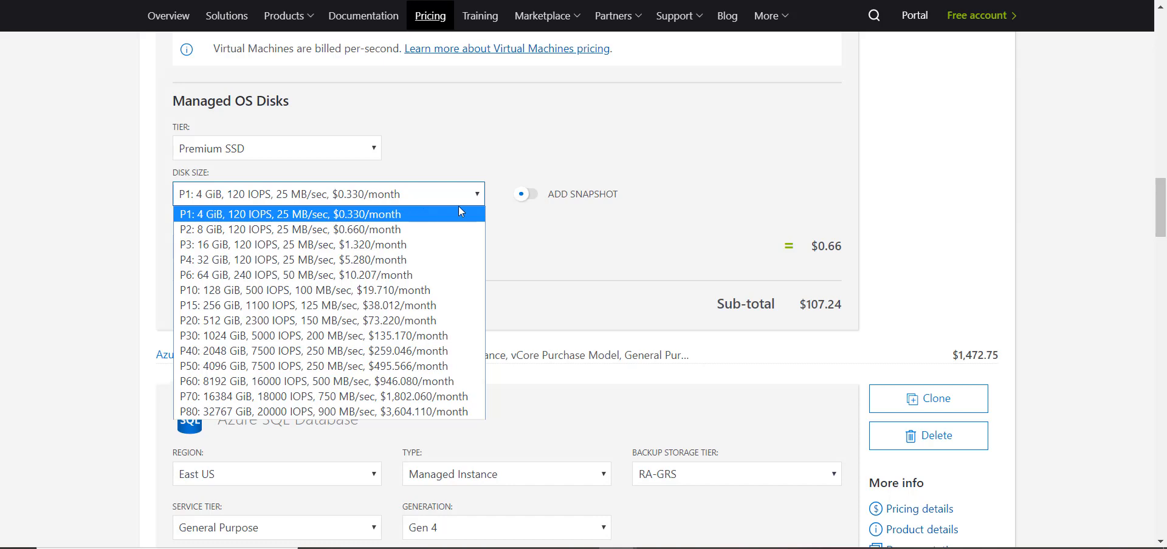
{"action": "left_click", "coordinate": [549, 221]}
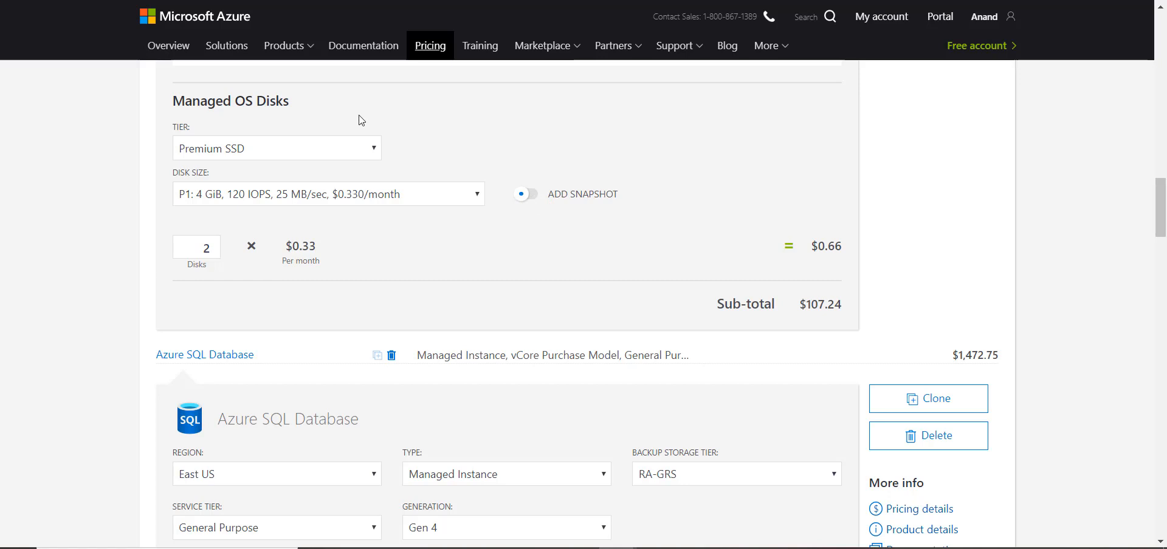
{"action": "left_click", "coordinate": [532, 197]}
{"action": "left_click", "coordinate": [538, 196]}
- Examine the Azure SQL Database's type and backup storage tier choices, its billing options and its monthly instance cost
{"action": "scroll", "coordinate": [525, 201], "scroll_direction": "down", "scroll_amount": 5}
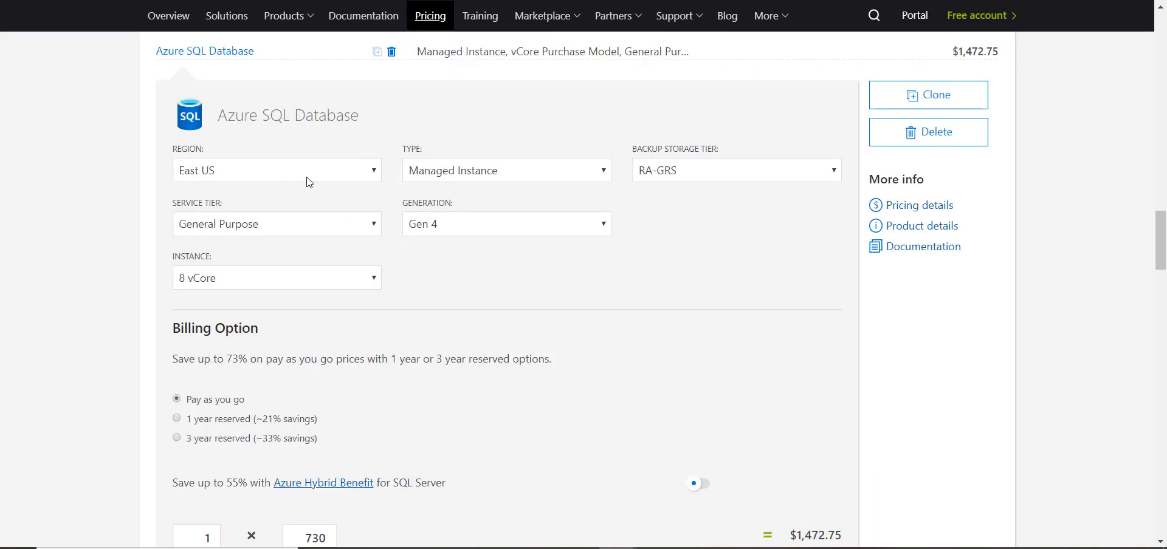
{"action": "left_click", "coordinate": [496, 174]}
{"action": "left_click", "coordinate": [496, 173]}
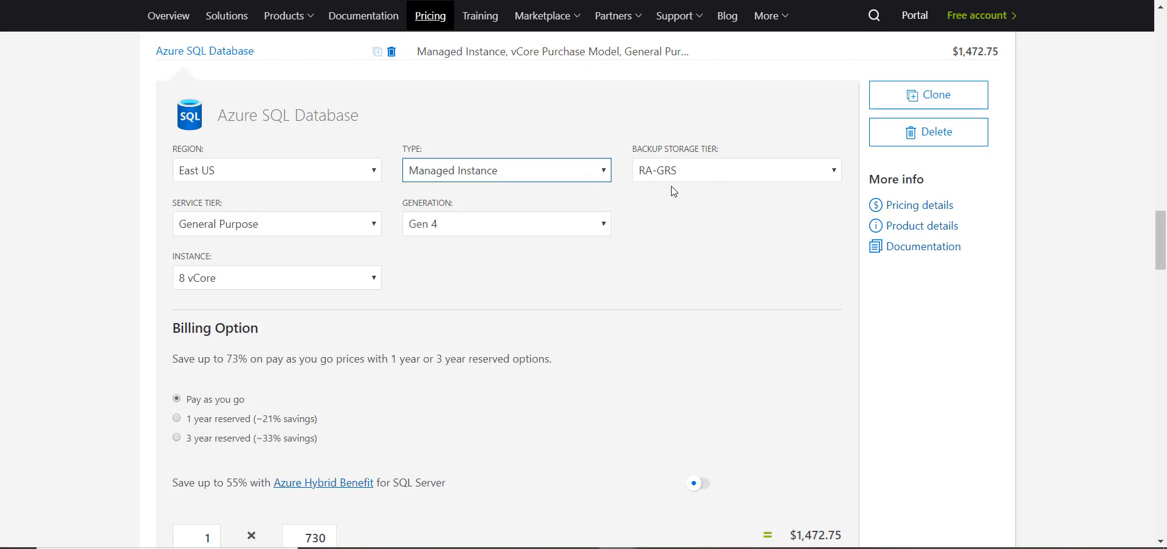
{"action": "left_click", "coordinate": [688, 176]}
{"action": "left_click", "coordinate": [687, 173]}
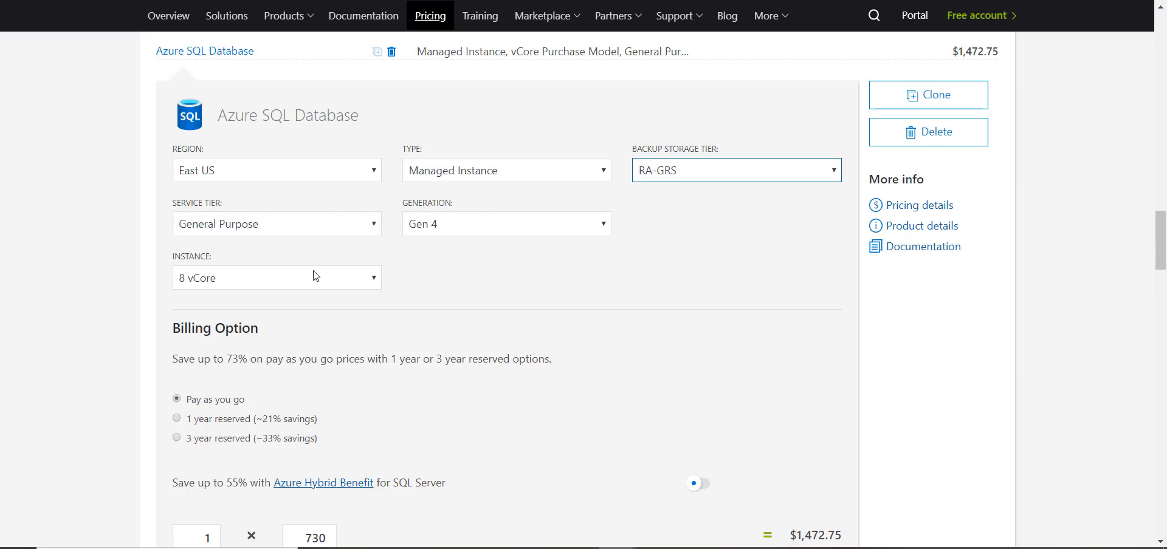
{"action": "left_click", "coordinate": [446, 274]}
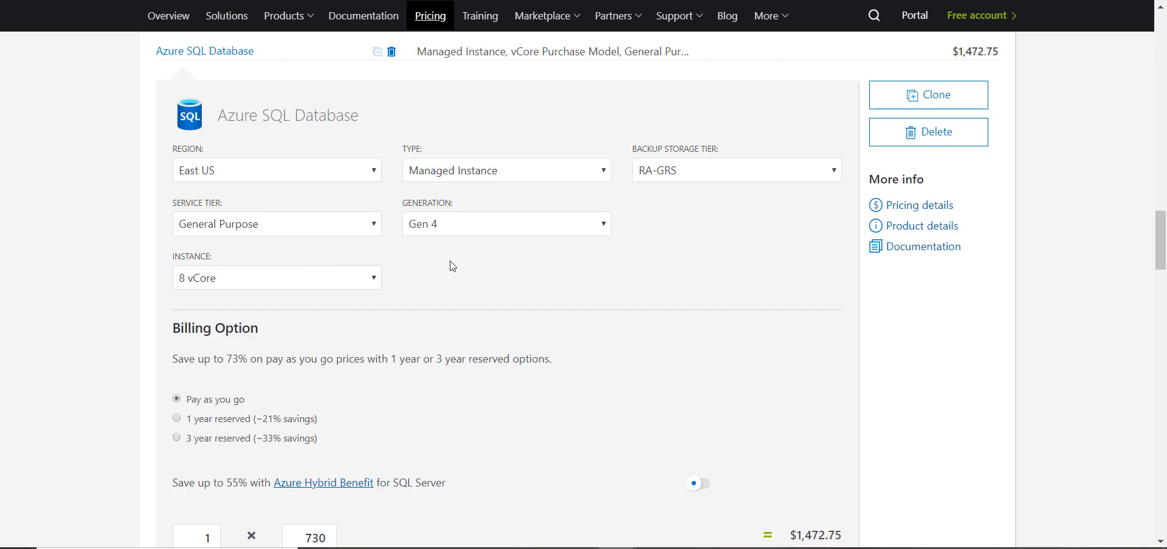
{"action": "scroll", "coordinate": [771, 291], "scroll_direction": "down", "scroll_amount": 3}
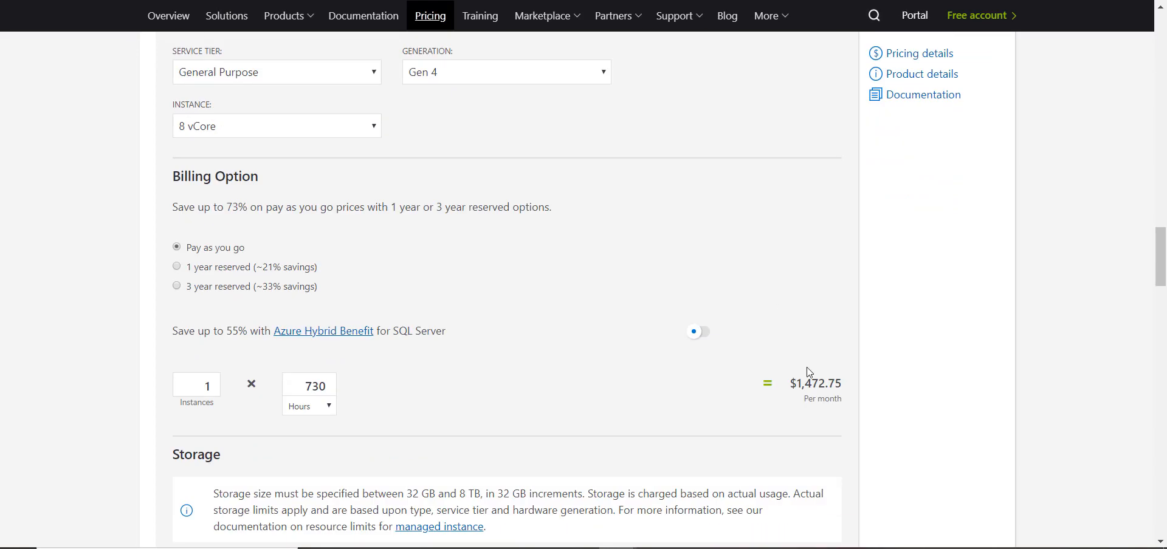
{"action": "double_click", "coordinate": [808, 387]}
- Review the Storage Accounts settings and operation charges, and check the estimated monthly cost of all services
{"action": "scroll", "coordinate": [807, 328], "scroll_direction": "down", "scroll_amount": 8}
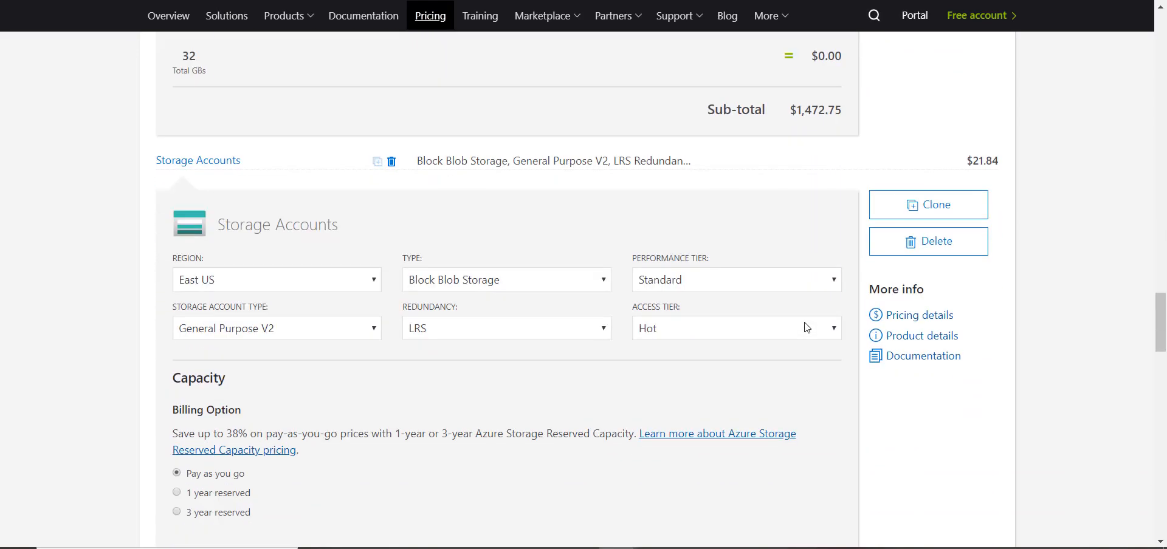
{"action": "scroll", "coordinate": [806, 328], "scroll_direction": "down", "scroll_amount": 10}
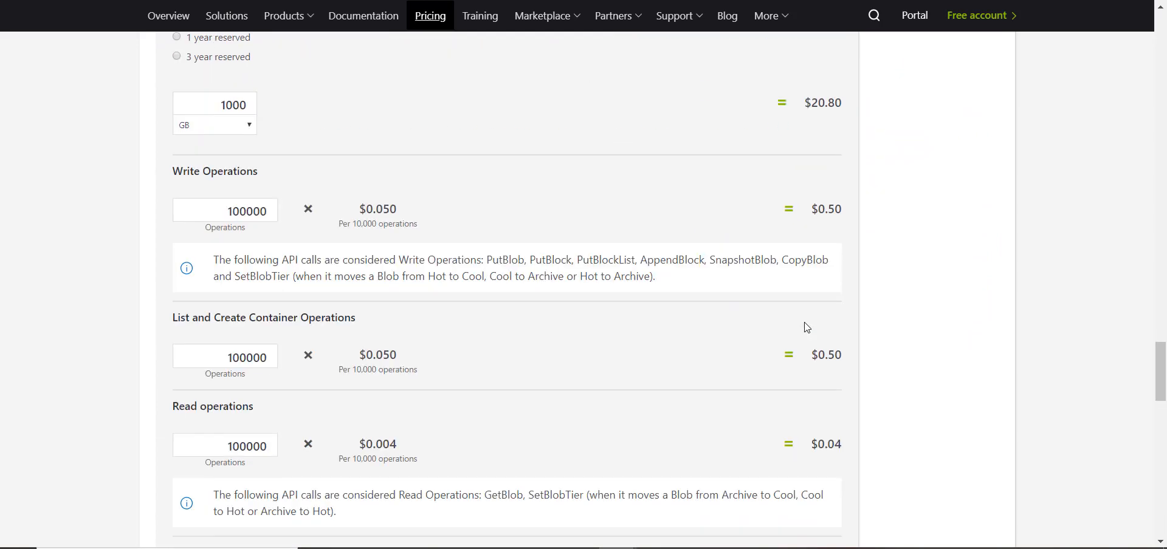
{"action": "scroll", "coordinate": [806, 325], "scroll_direction": "down", "scroll_amount": 5}
{"action": "scroll", "coordinate": [807, 329], "scroll_direction": "down", "scroll_amount": 3}
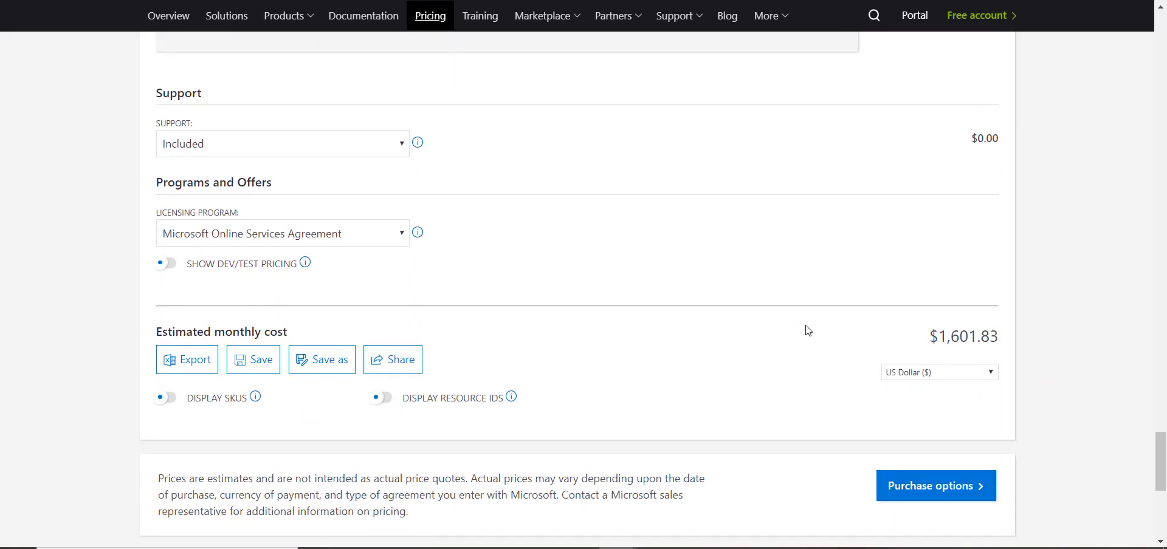
{"action": "left_click_drag", "start_coordinate": [921, 333], "coordinate": [1001, 333]}
{"action": "left_click", "coordinate": [914, 330]}
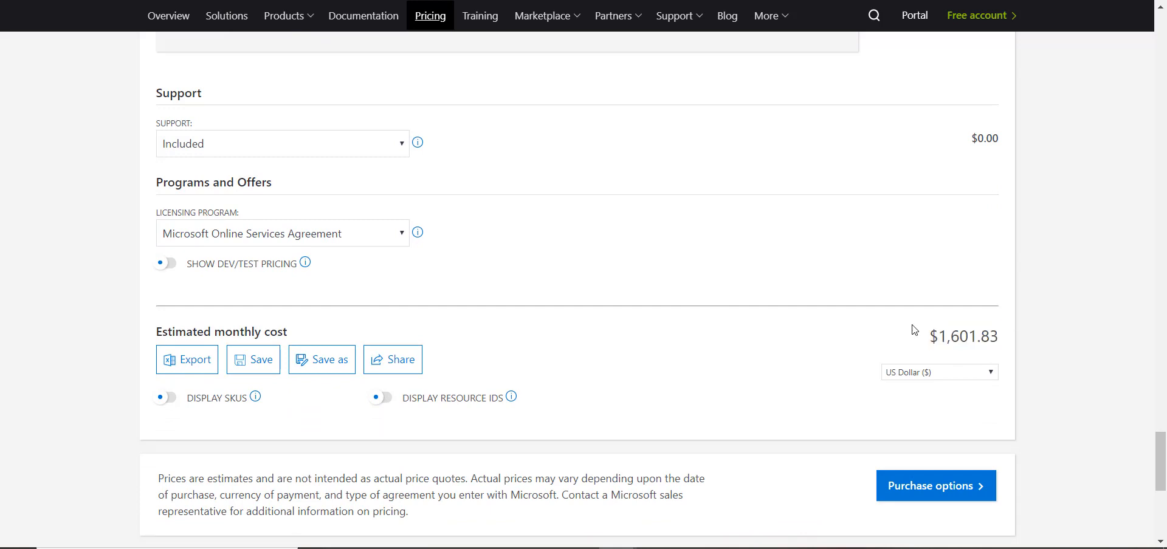